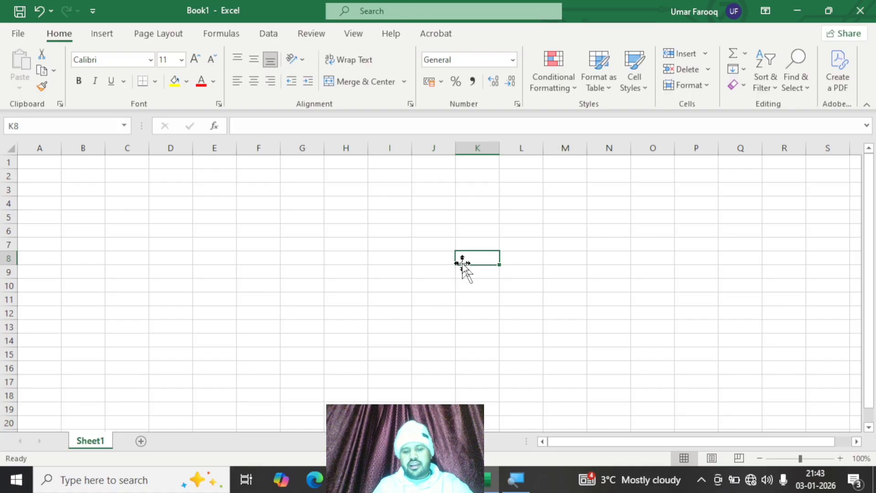
- Enter 145, 178, 198, 143, 158 and 174 down column G, starting in cell G4
left_click(440, 192)
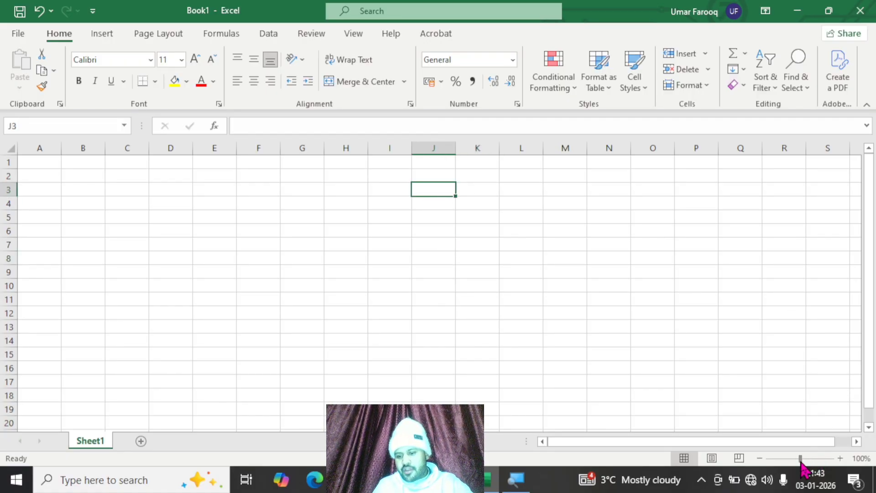
left_click_drag(800, 458, 805, 457)
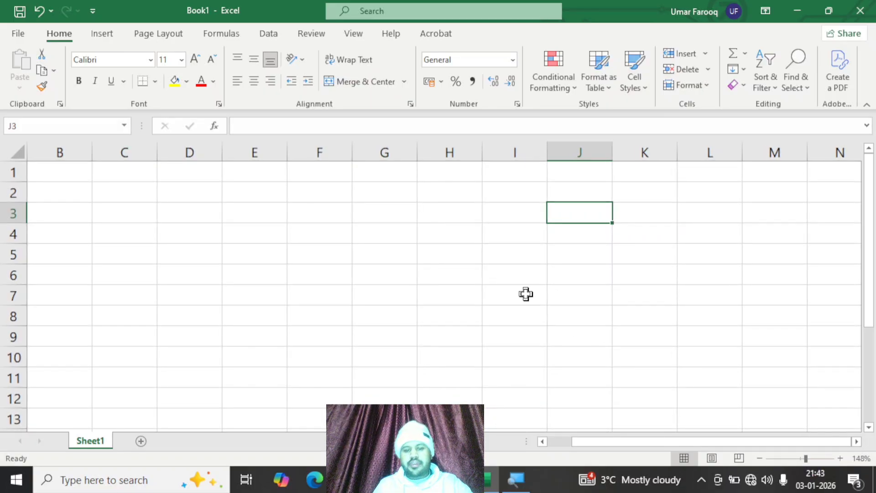
left_click(391, 230)
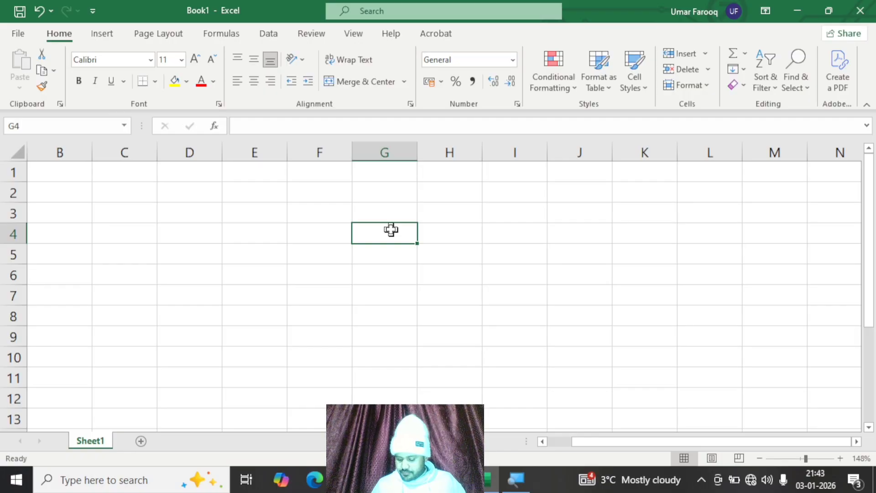
type("145")
key("Return")
type("178")
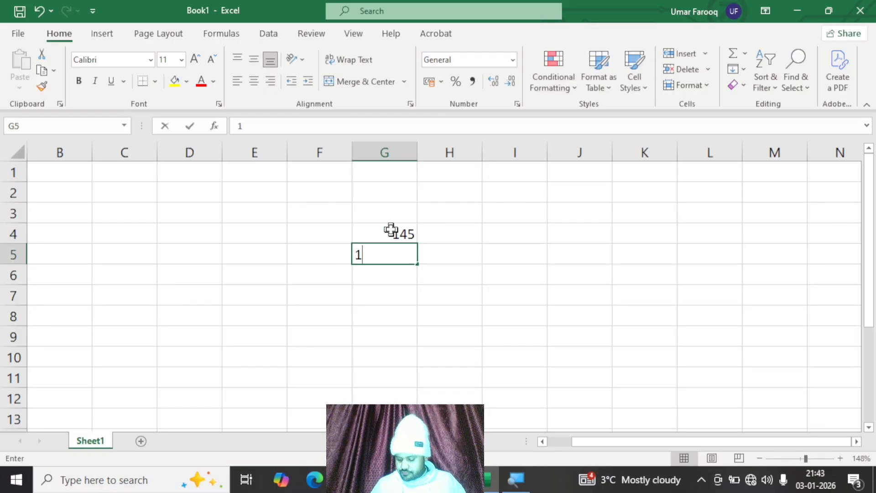
key("Return")
type("198")
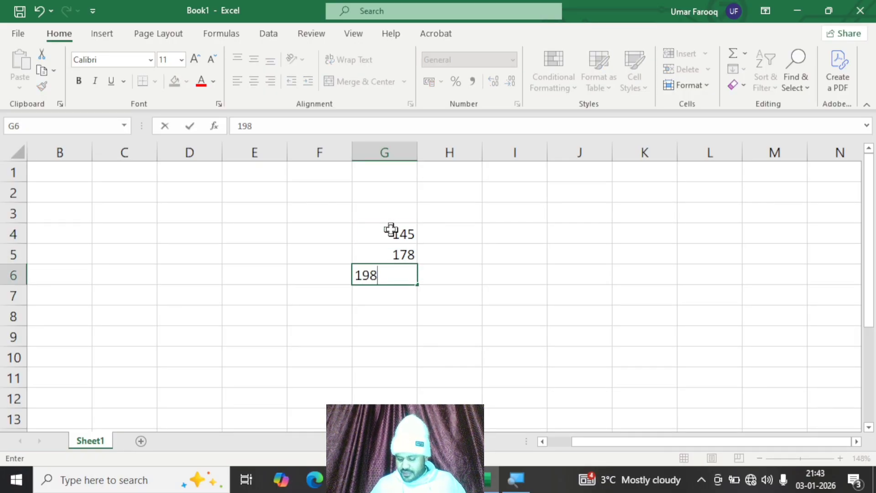
key("Return")
type("143")
key("Return")
type("158")
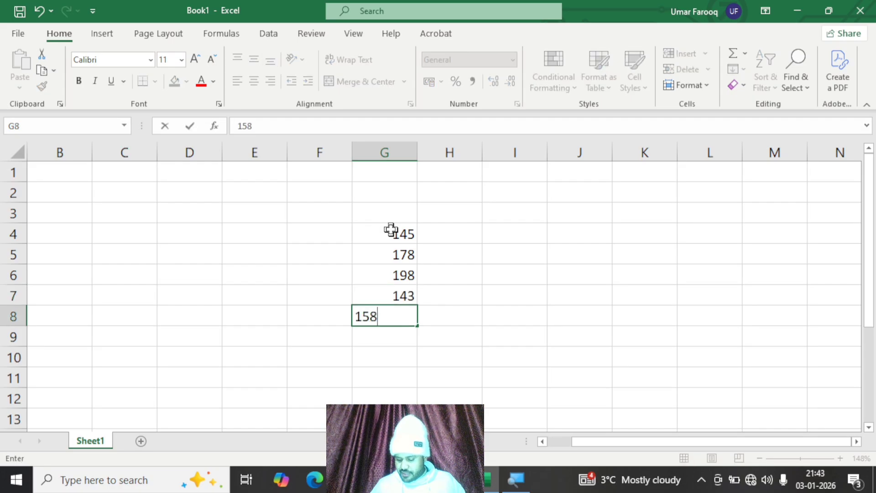
key("Return")
type("174")
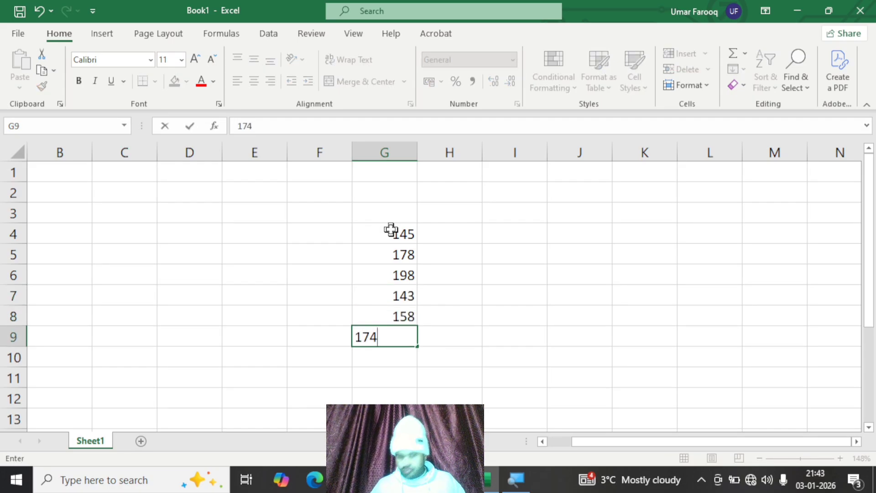
key("Return")
- Add the label AVERAGE in cell F11, below and beside the column of numbers
key("Up")
key("Up")
key("Up")
key("Up")
key("Up")
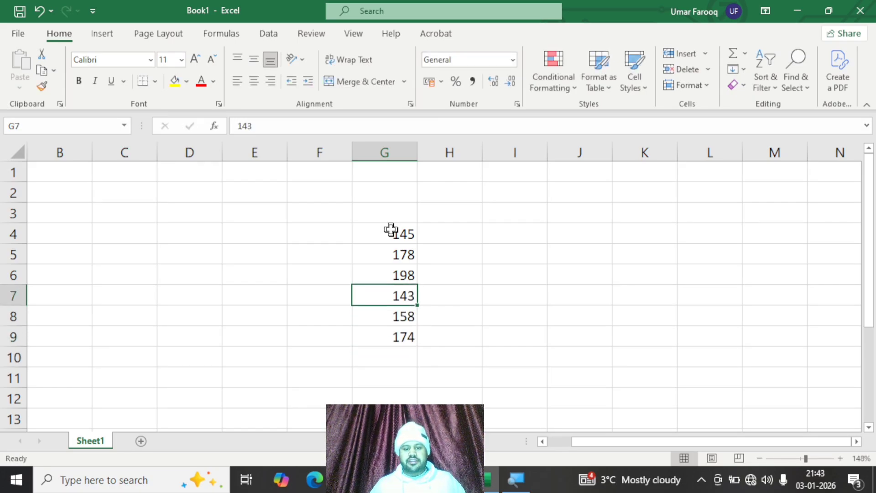
key("Down")
key("Down")
key("Down")
key("Down")
key("Down")
key("Down")
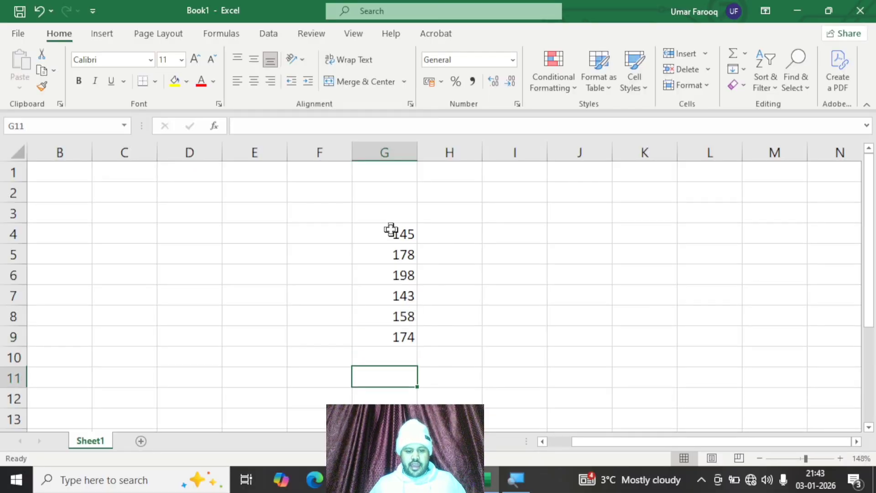
key("Left")
type("AVERAG")
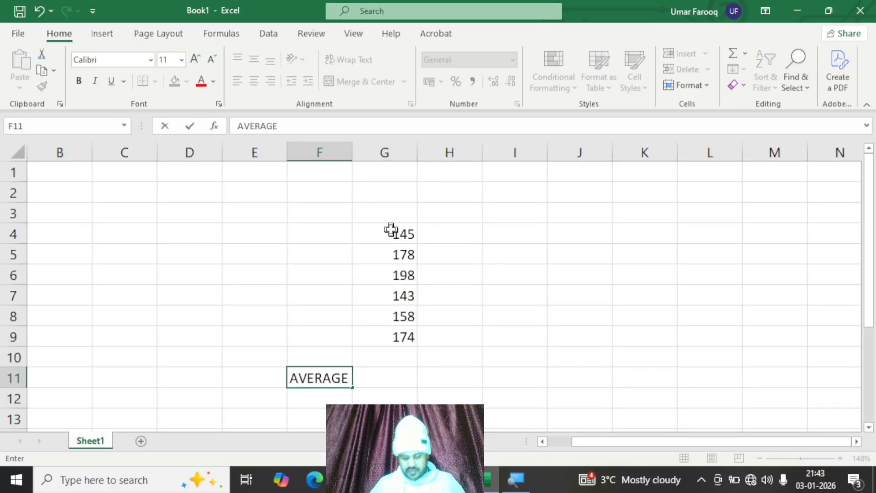
key("Tab")
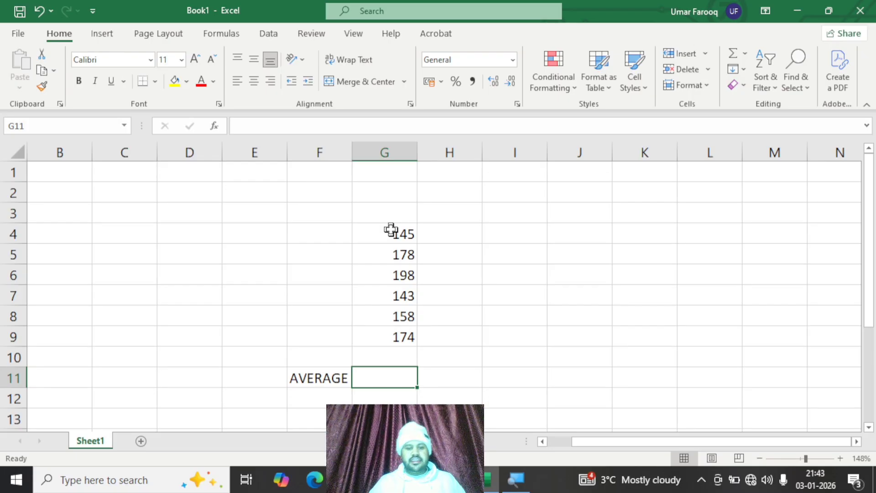
- Widen column G to make more room beside the AVERAGE label
left_click_drag(390, 230, 464, 333)
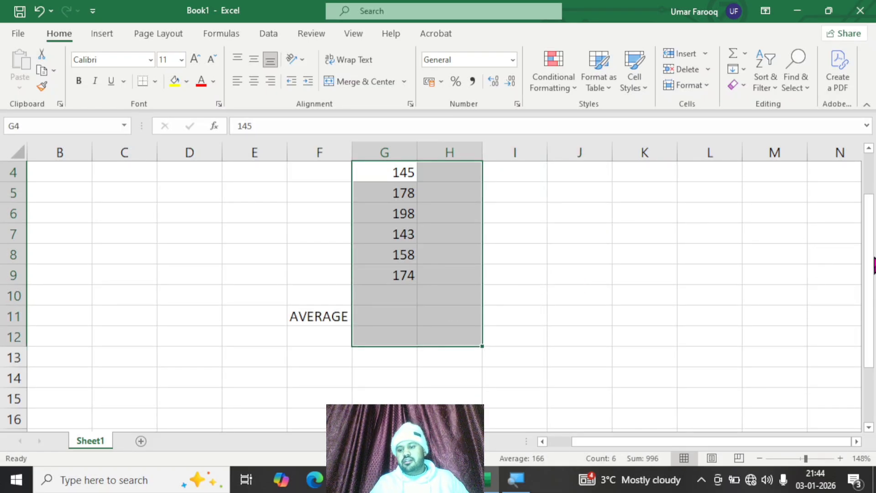
left_click_drag(872, 264, 872, 222)
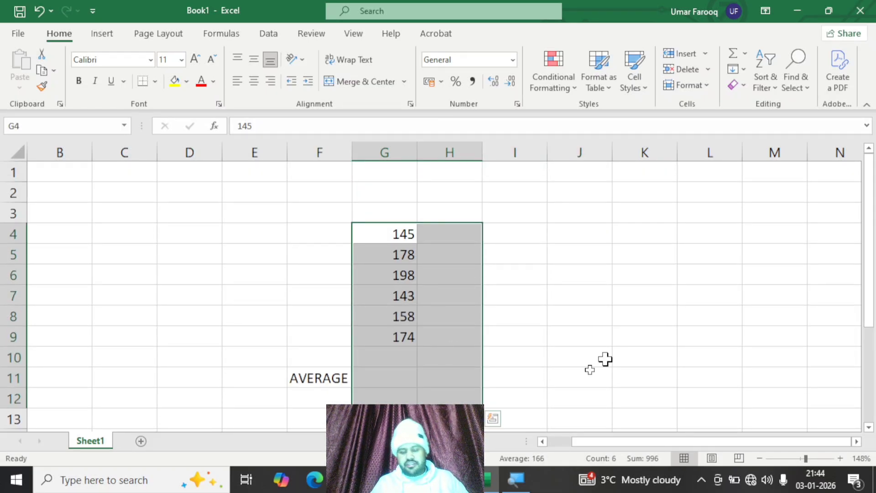
left_click(577, 375)
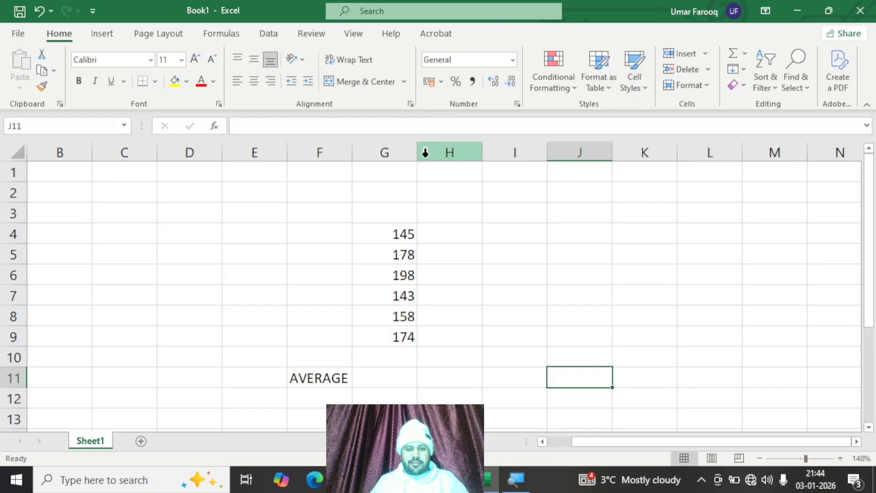
left_click_drag(417, 154, 461, 154)
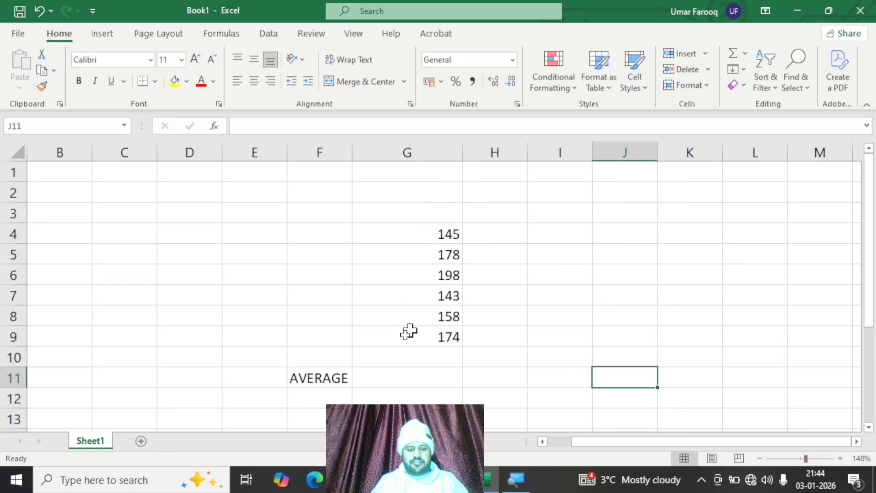
- Start an AVERAGE formula in cell G11 and move its argument tooltip down, clear of the cell
left_click(396, 375)
type("=")
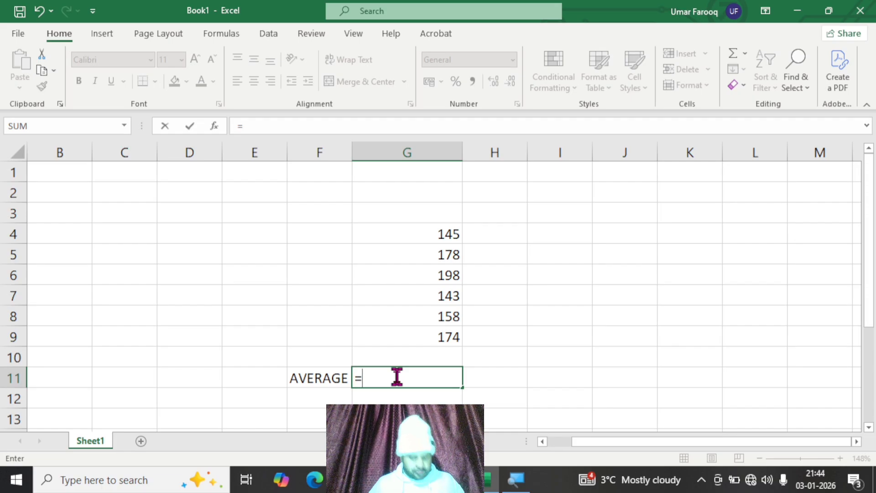
type("AVE")
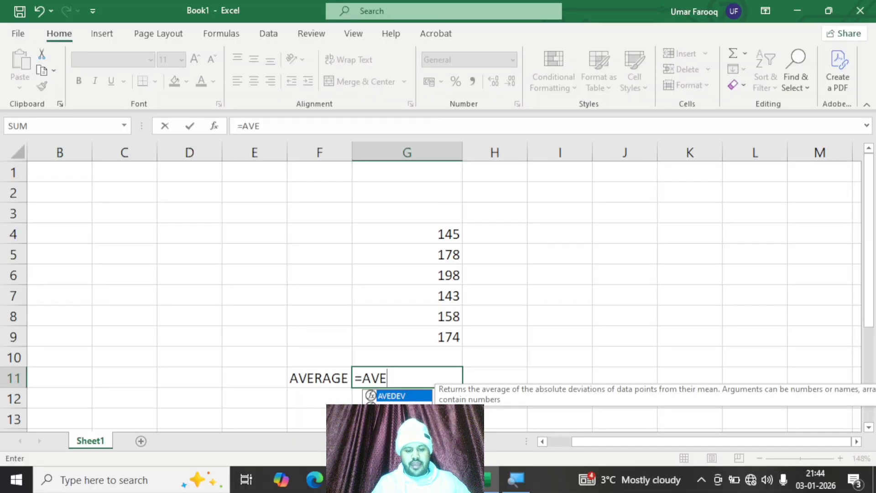
key("Down")
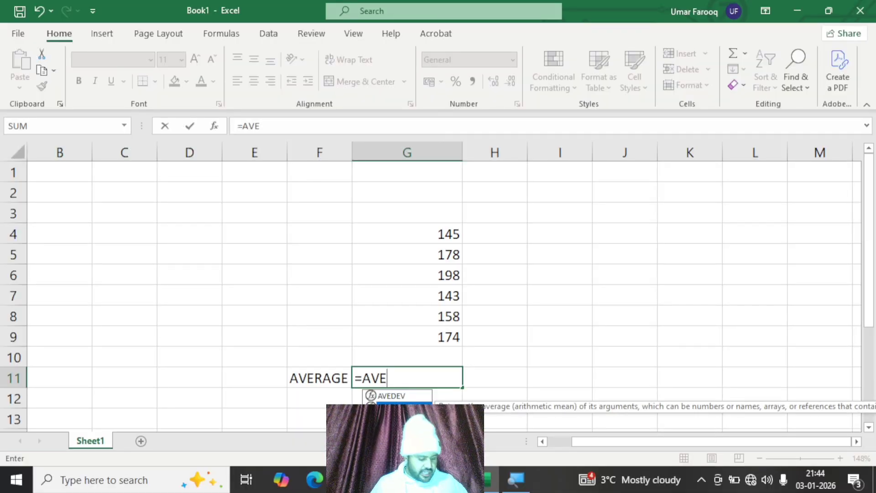
key("Tab")
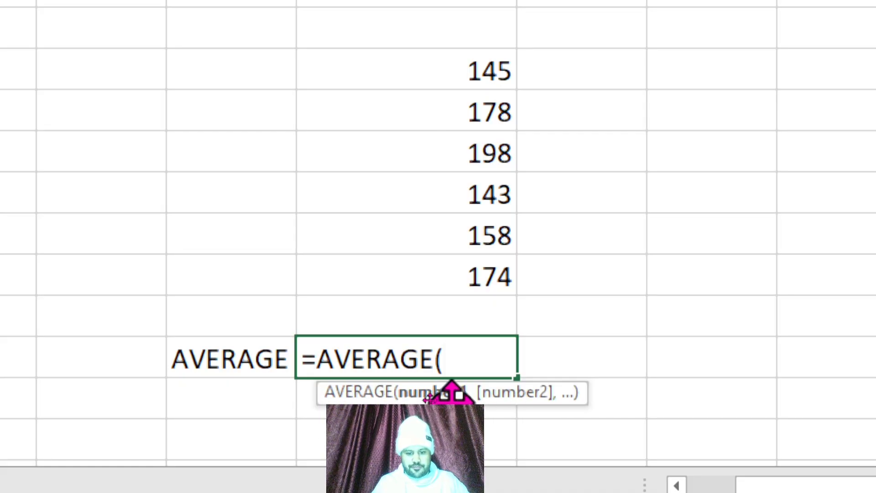
left_click_drag(452, 392, 399, 426)
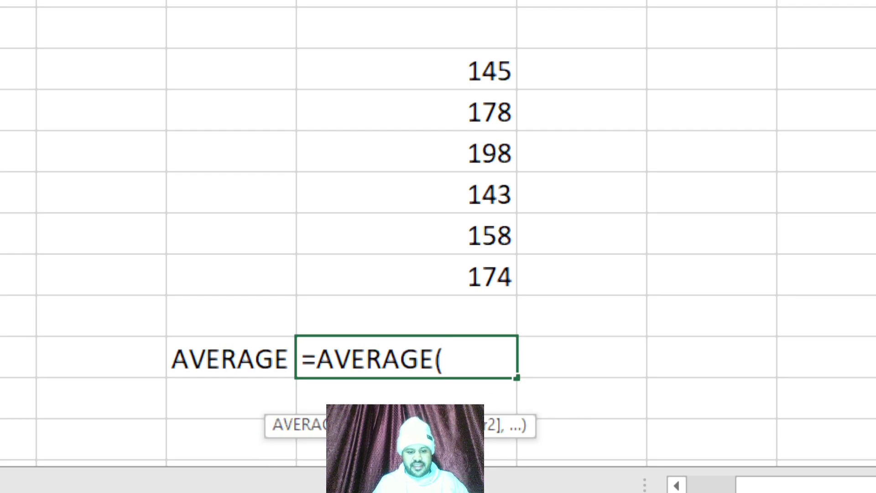
- Replace AVERAGE with SUM after the equals sign in the G11 formula
key("BackSpace")
key("BackSpace")
key("BackSpace")
key("BackSpace")
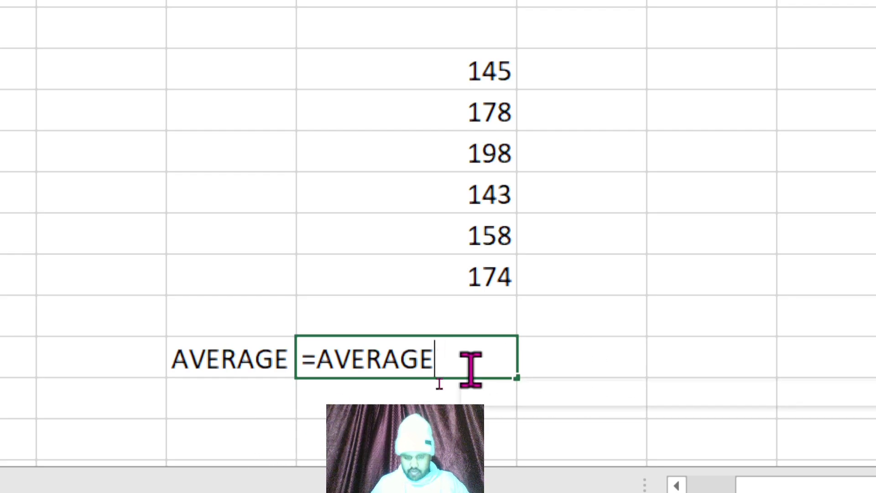
key("BackSpace")
key("BackSpace")
key("BackSpace")
key("BackSpace")
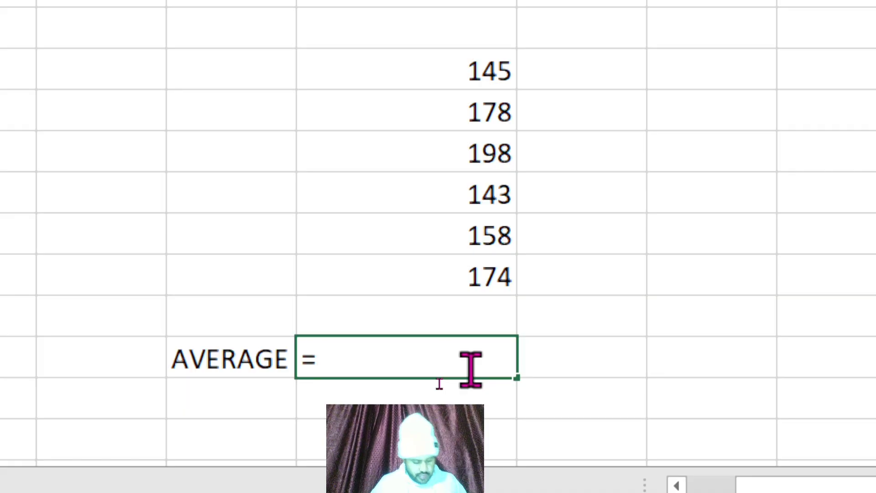
key("BackSpace")
type("SUM")
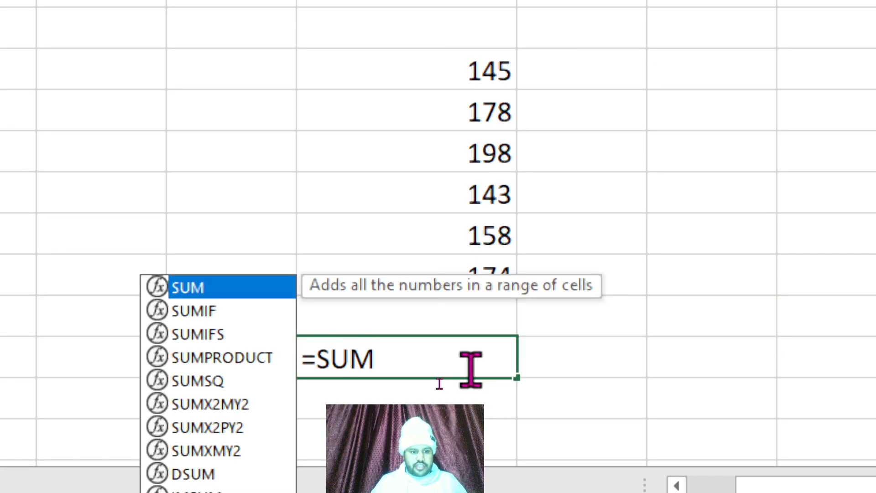
- Look through the suggested functions starting with SUM and read the descriptions of SUM, SUMIF and SUMIFS
key("Down")
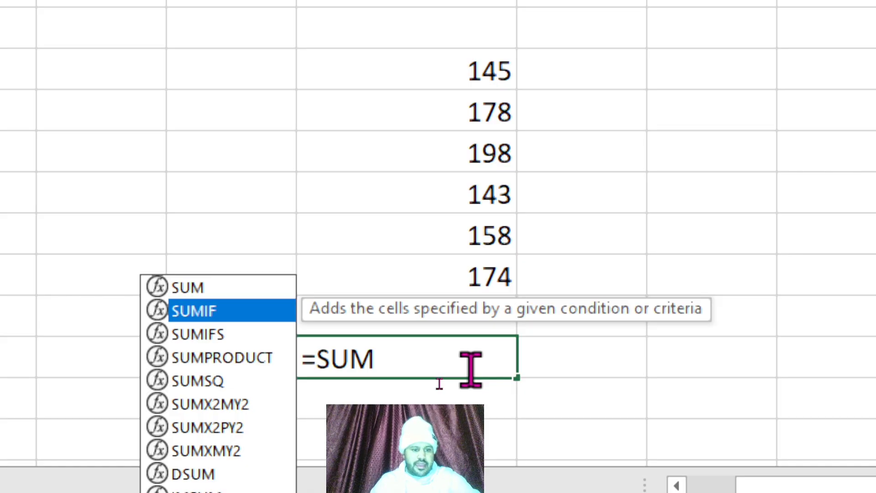
key("Down")
key("Up")
key("Down")
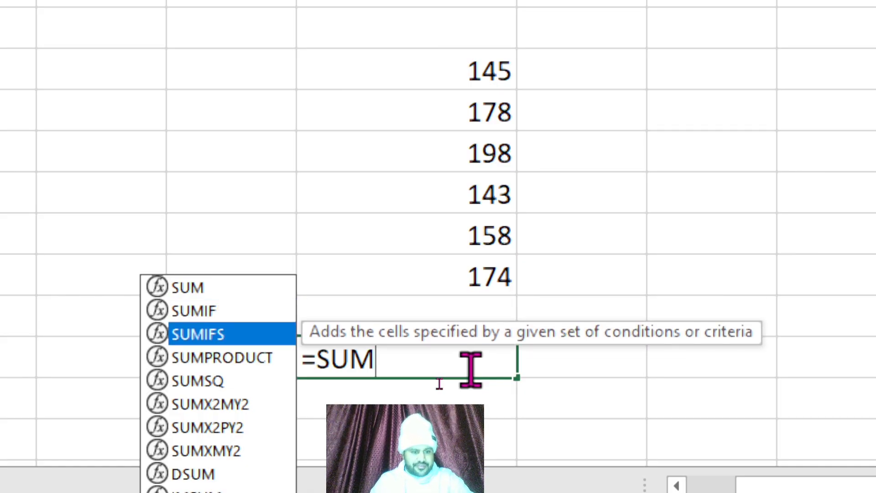
key("Down")
key("Down")
key("Down")
key("Up")
key("Up")
key("Up")
key("Up")
key("Up")
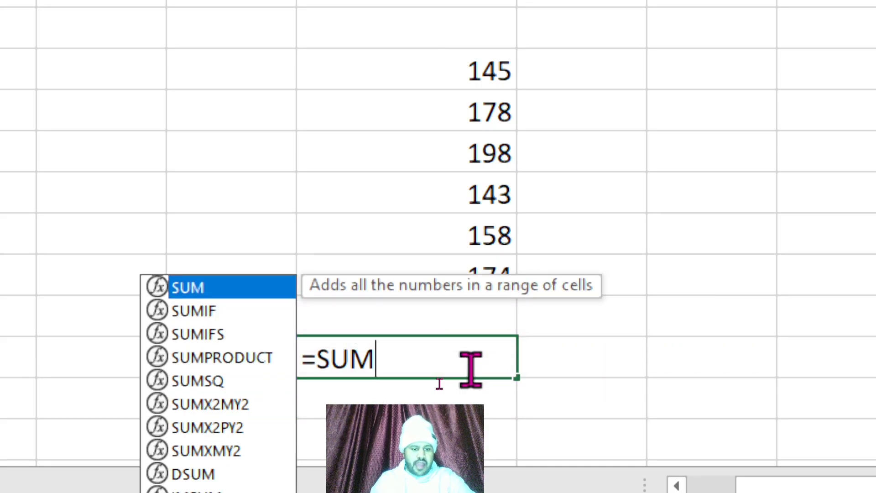
key("Down")
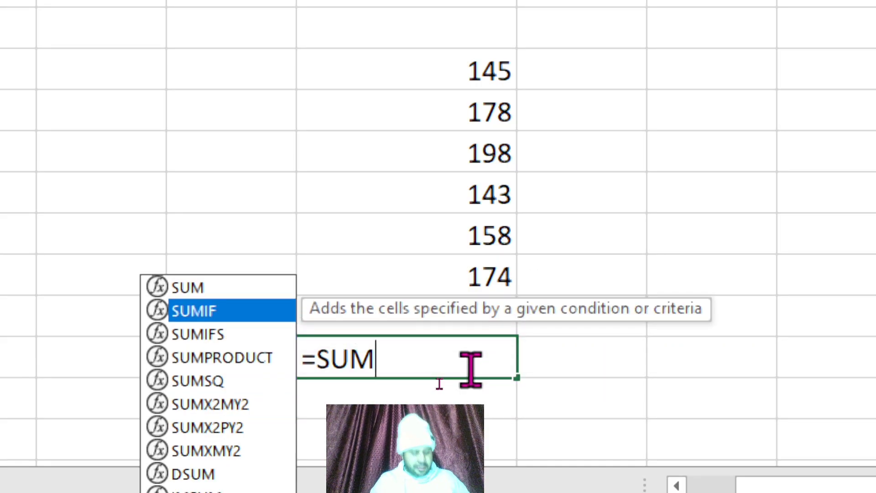
- Insert the SUMIF function in G11, and erase it back to the equals sign
key("Tab")
key("BackSpace")
key("BackSpace")
key("BackSpace")
key("BackSpace")
key("BackSpace")
key("BackSpace")
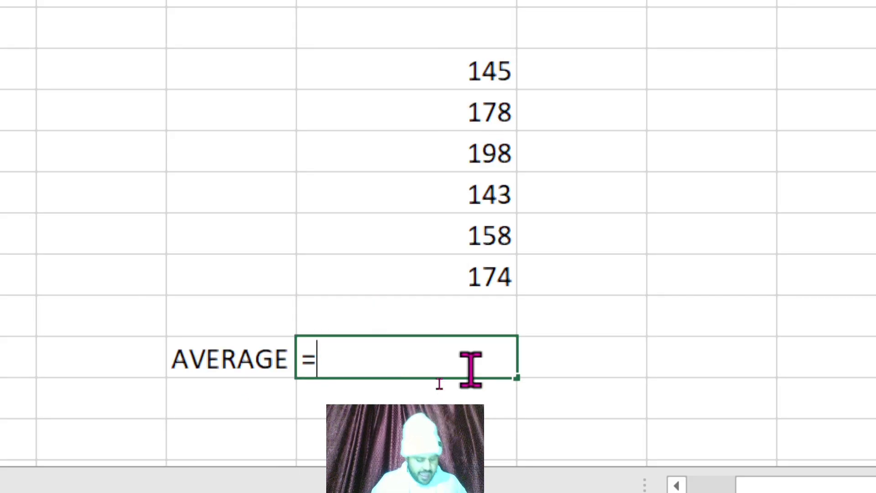
- Insert the AVERAGE function in G11 with cell G4 as its first argument
type("AVE")
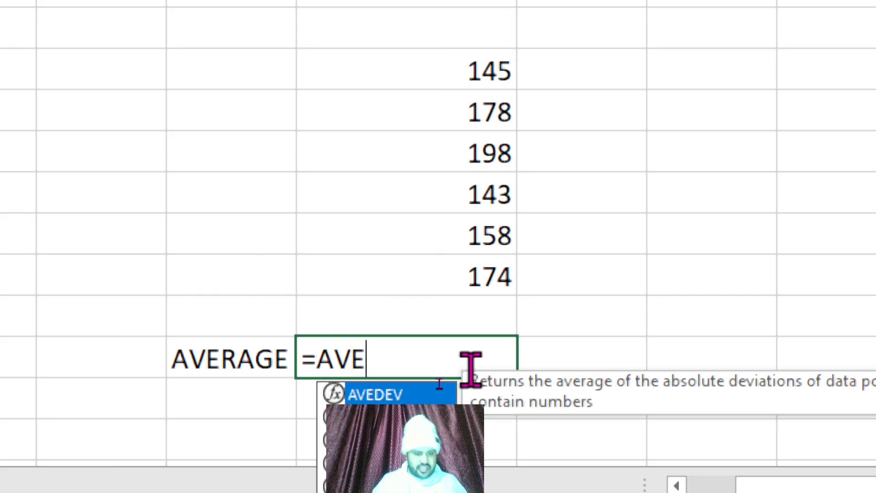
key("Down")
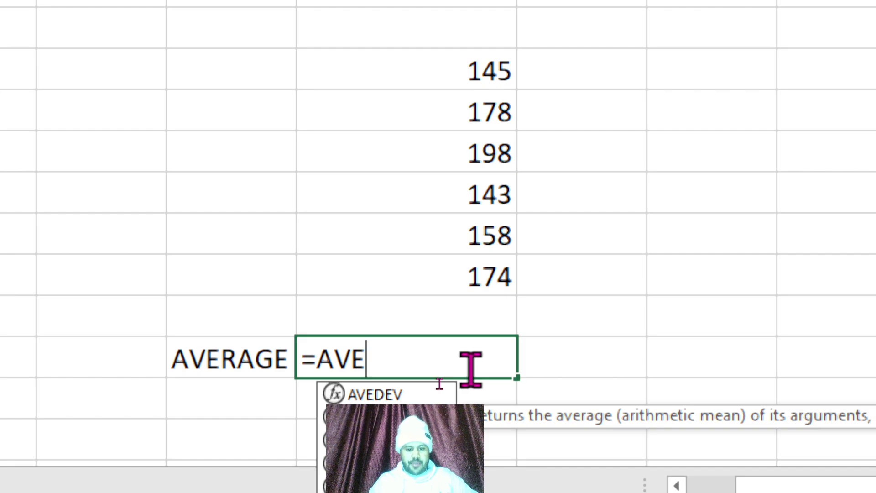
key("Tab")
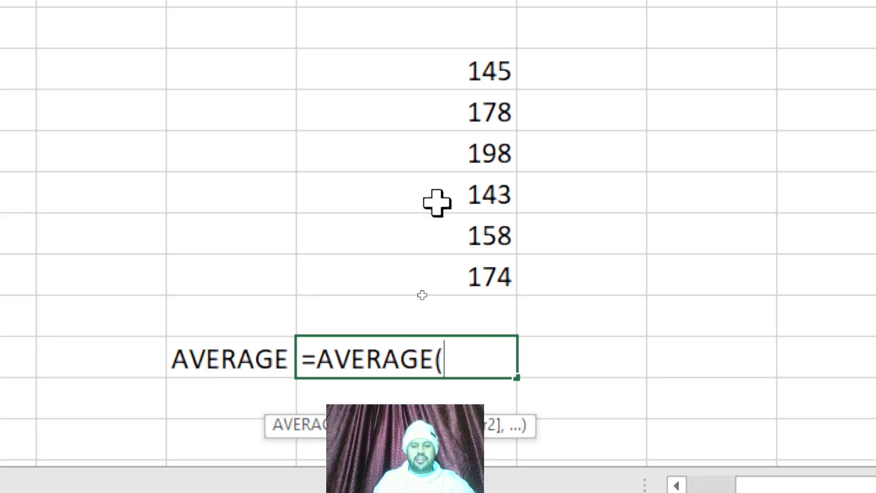
left_click(434, 71)
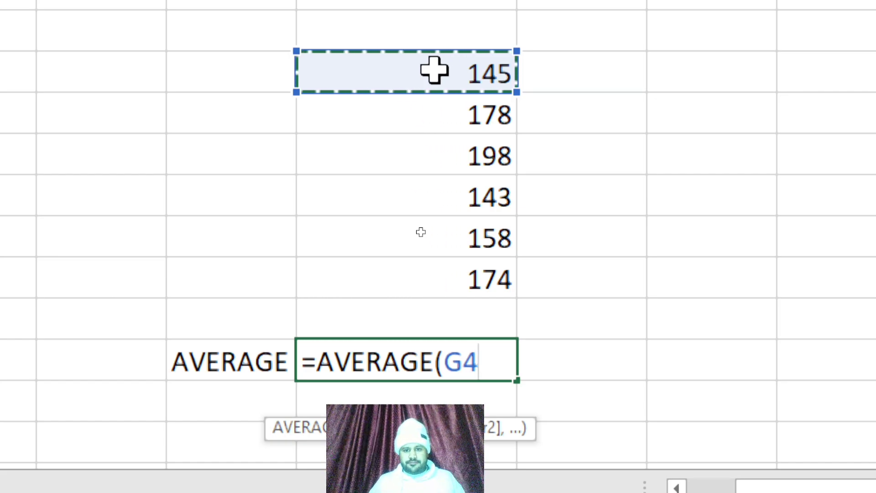
- Clear the unfinished AVERAGE formula from G11 and select cell F4
left_click(463, 361)
key("Delete")
key("BackSpace")
key("BackSpace")
key("BackSpace")
key("BackSpace")
key("BackSpace")
key("BackSpace")
key("BackSpace")
key("BackSpace")
key("BackSpace")
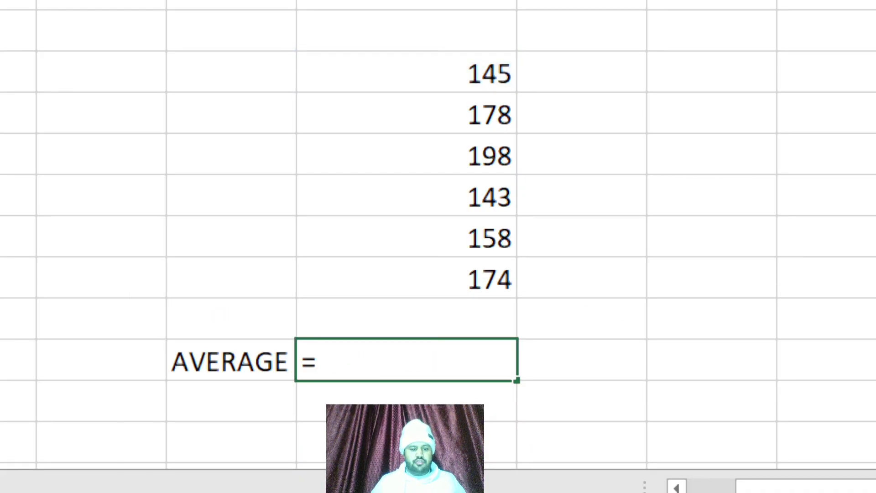
key("BackSpace")
left_click(667, 199)
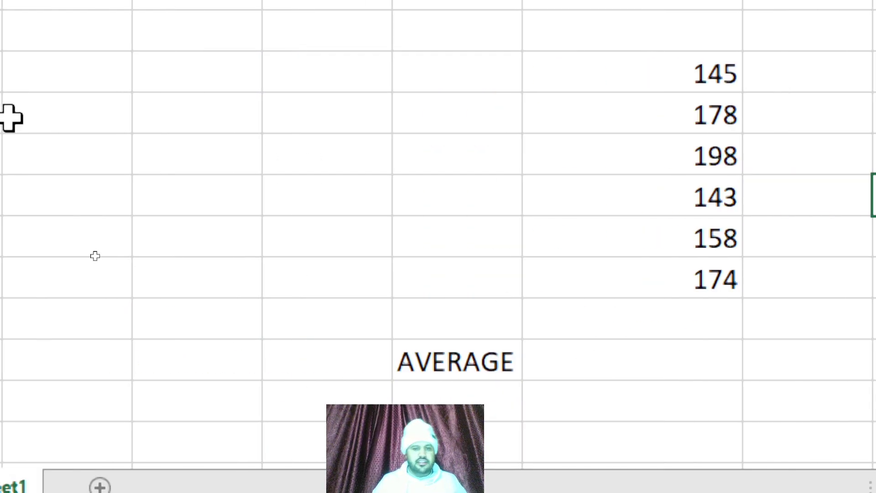
left_click(470, 87)
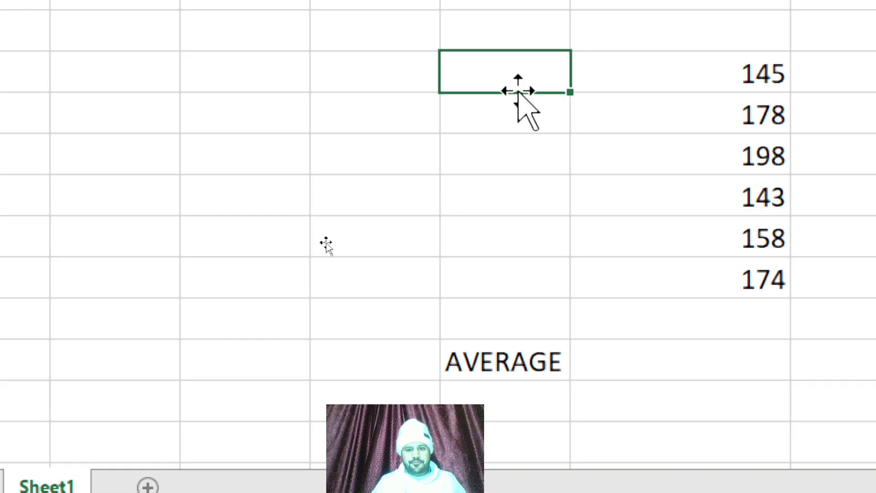
- Enter 41 in cell F5 and 50 in cell F6
left_click(549, 115)
type("41")
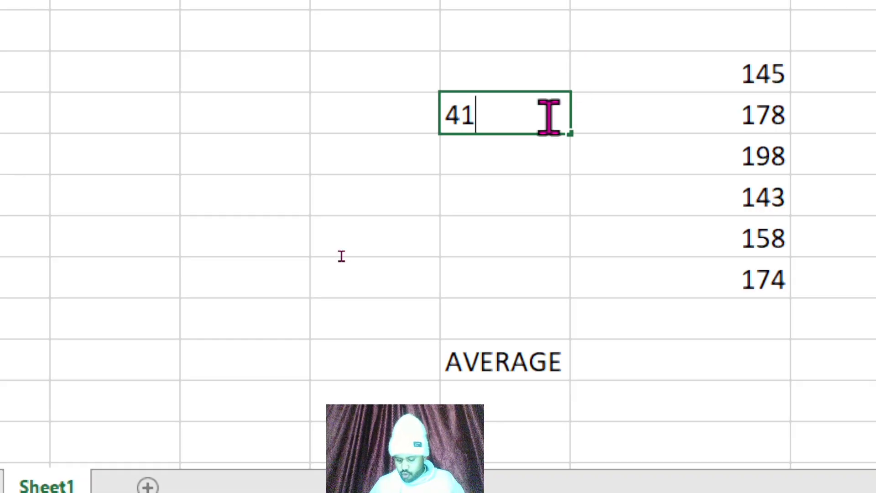
key("Return")
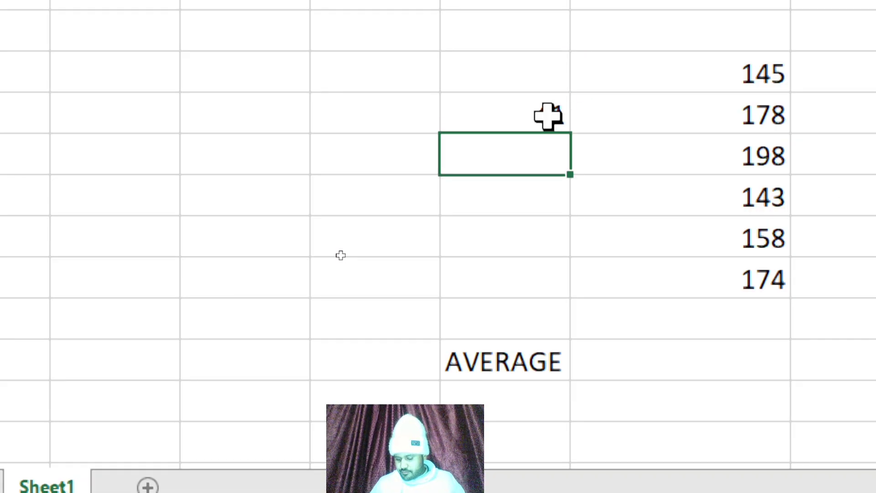
type("50")
left_click(693, 248)
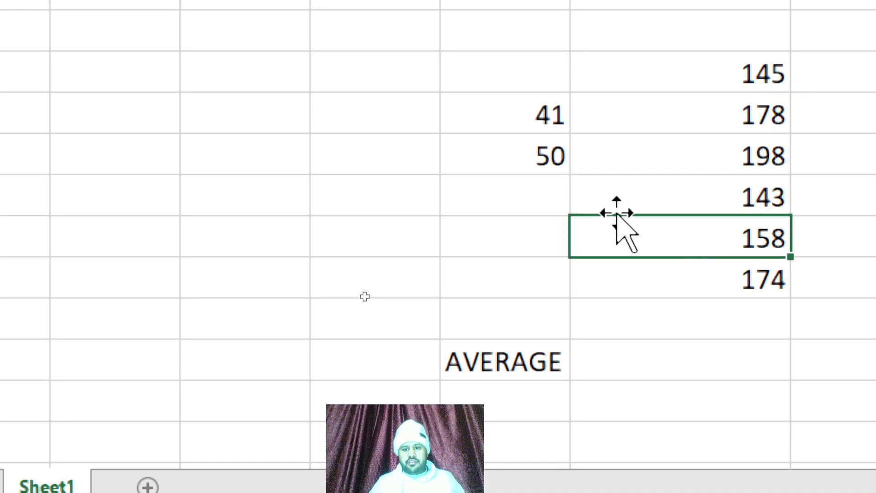
left_click(494, 111)
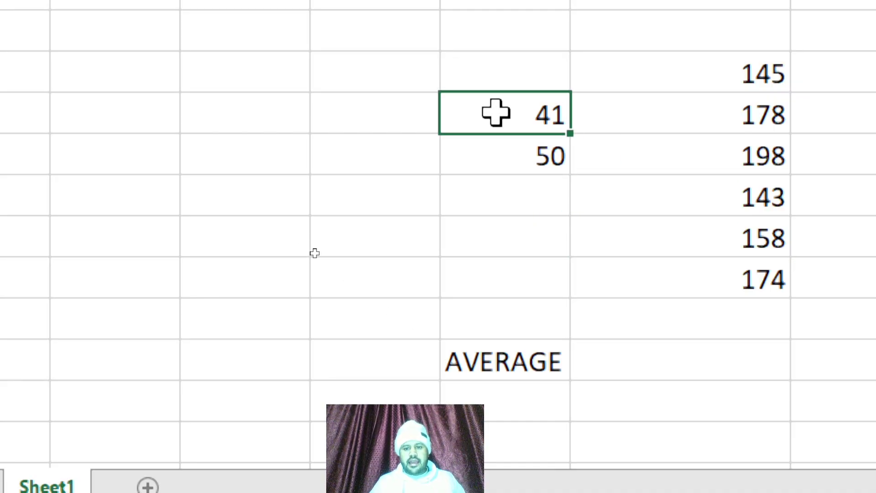
- Enter the formula =AVERAGE(41,50) in cell G11 beside the AVERAGE label
left_click(620, 360)
type("=")
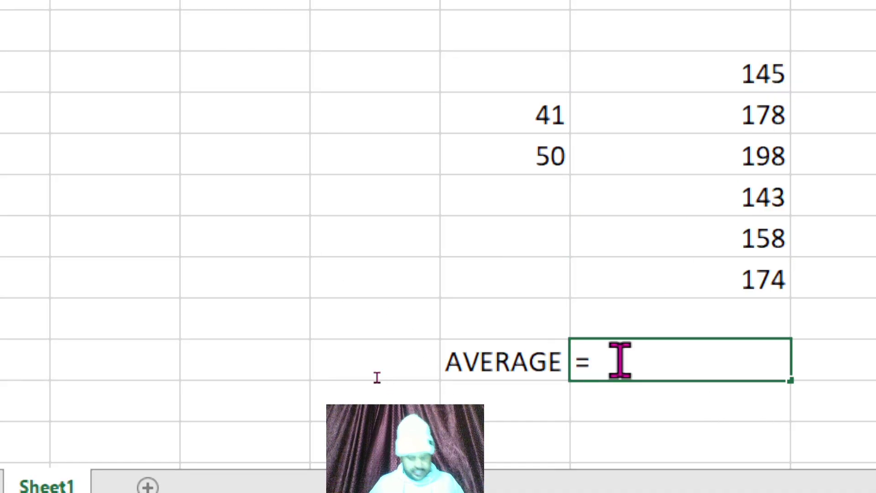
type("AVER")
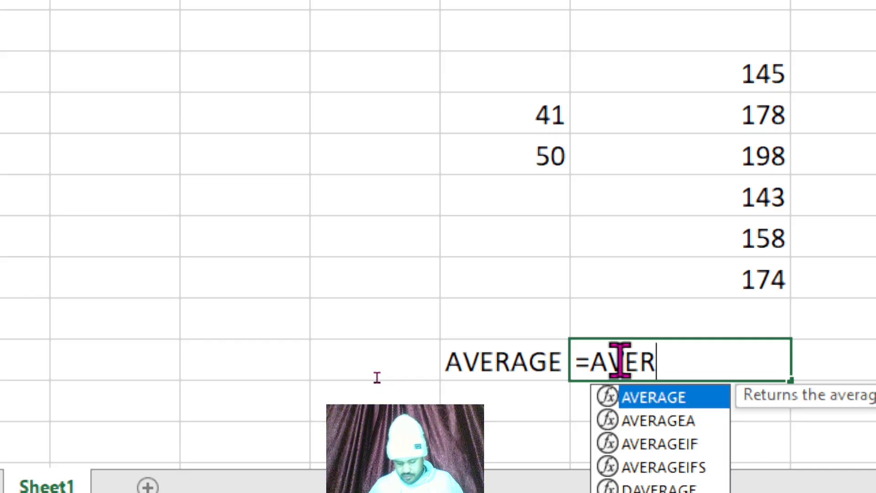
type("RG")
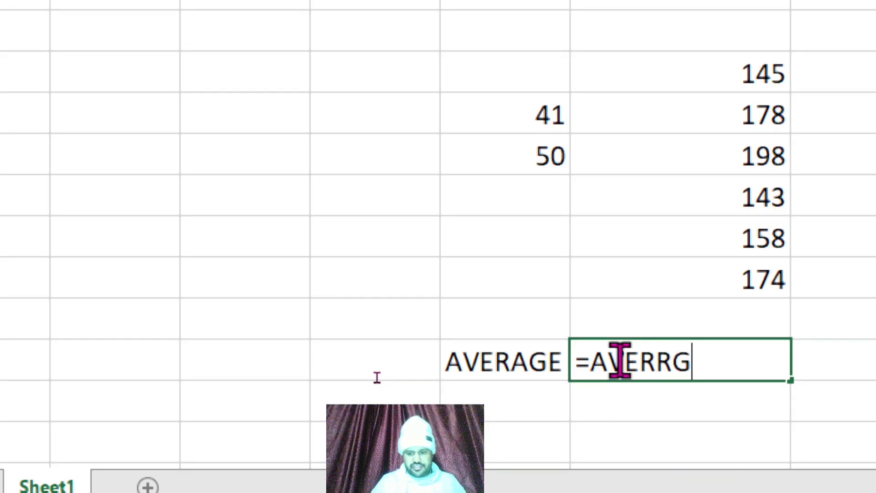
key("BackSpace")
key("BackSpace")
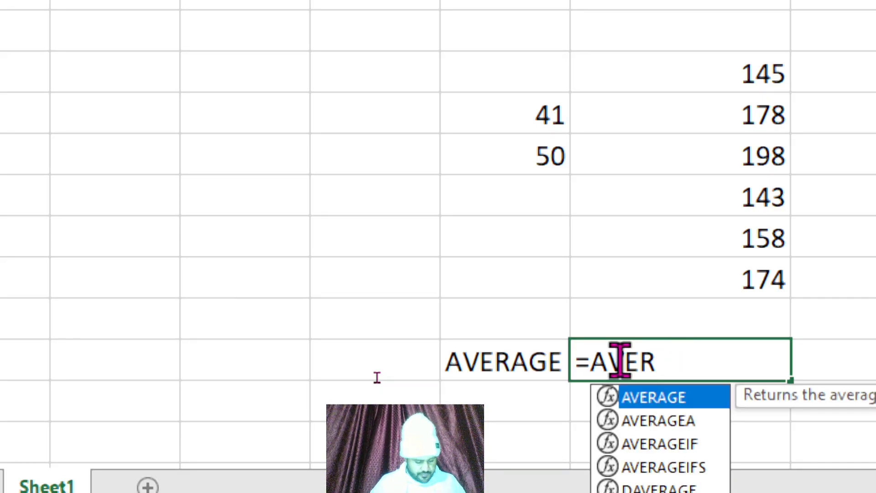
type("AGE")
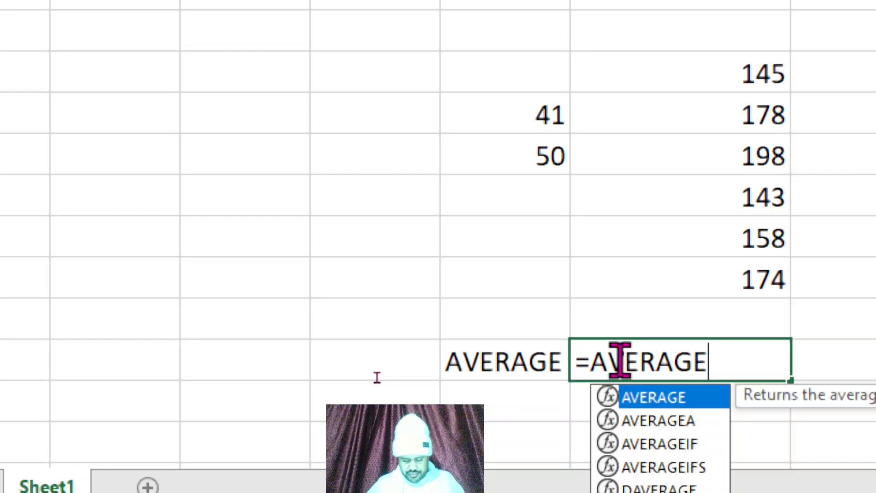
type("(")
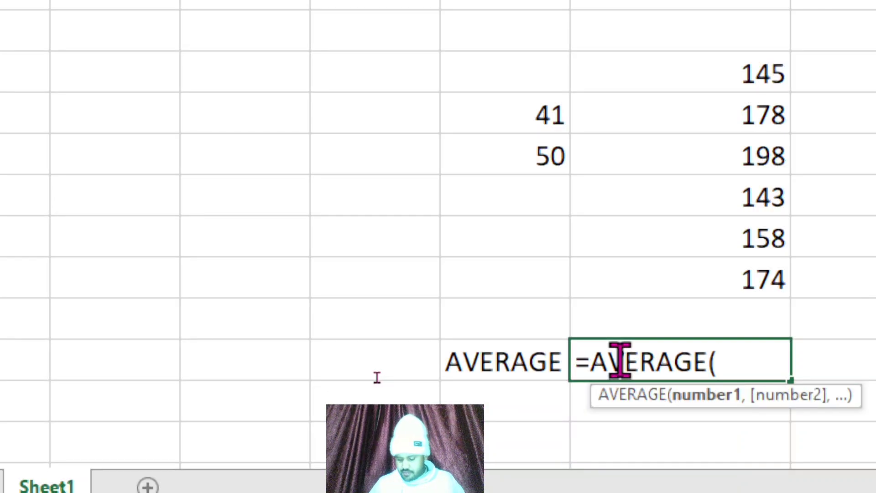
type("41,")
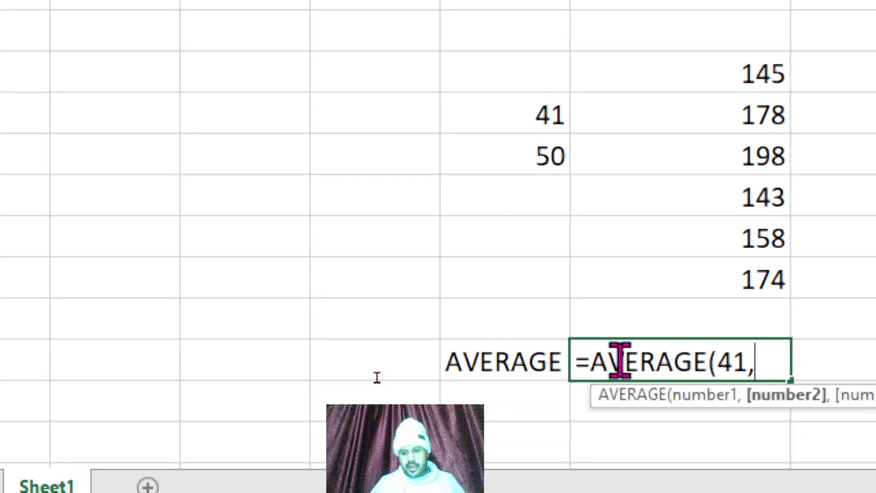
type("50")
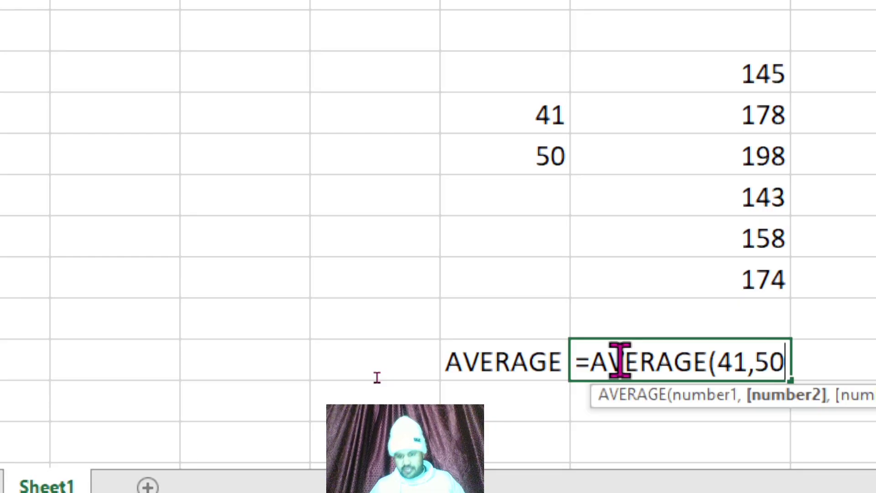
type(")")
key("Return")
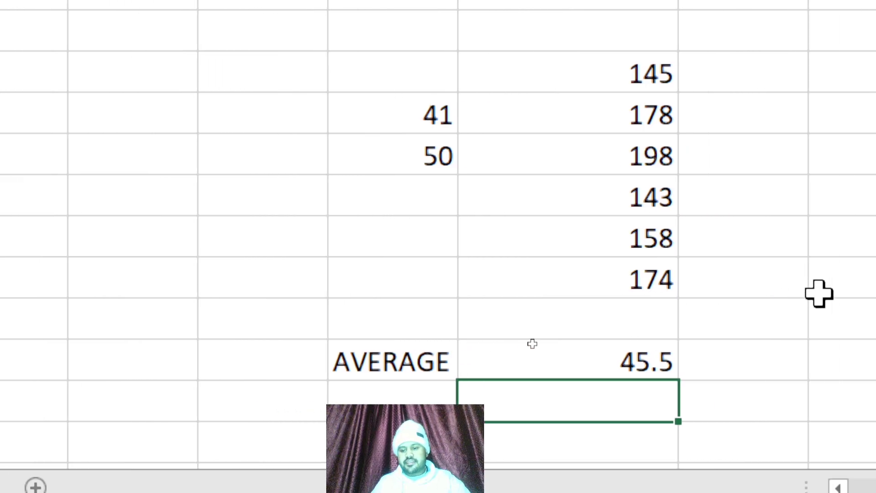
- Replace the formula in G11 with =AVERAGE(41,54,60,70) to average four directly entered numbers
left_click(605, 362)
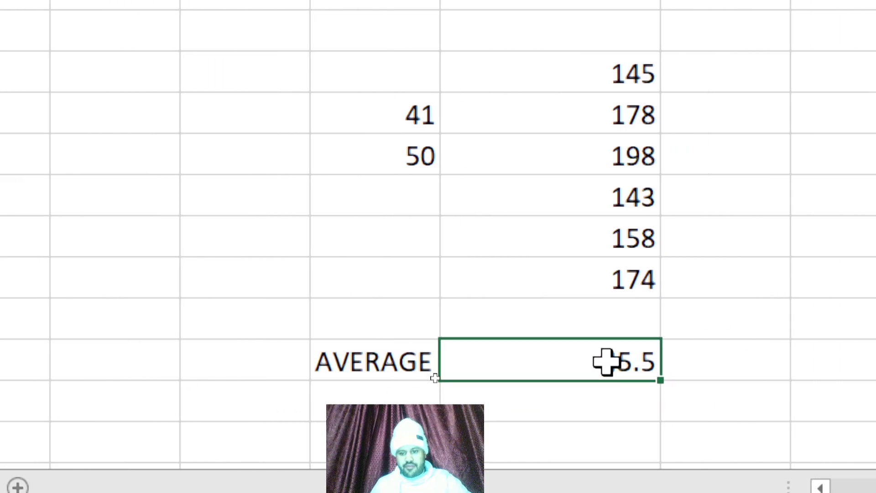
key("BackSpace")
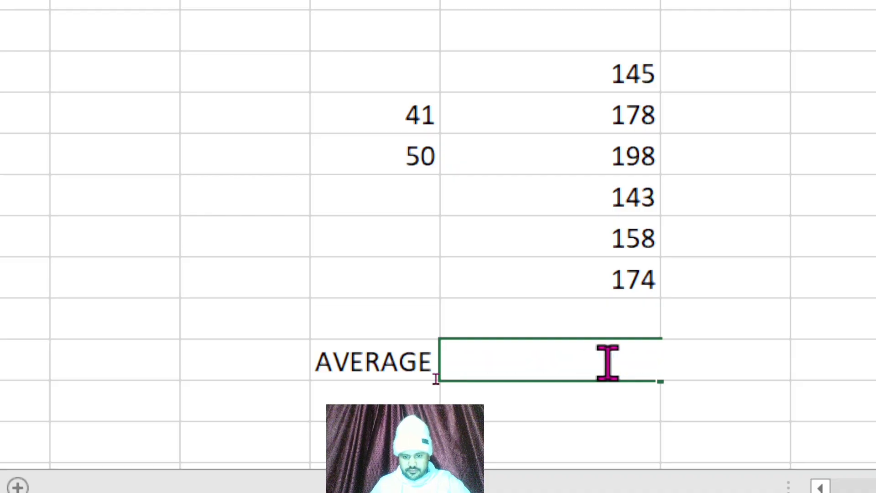
type("=")
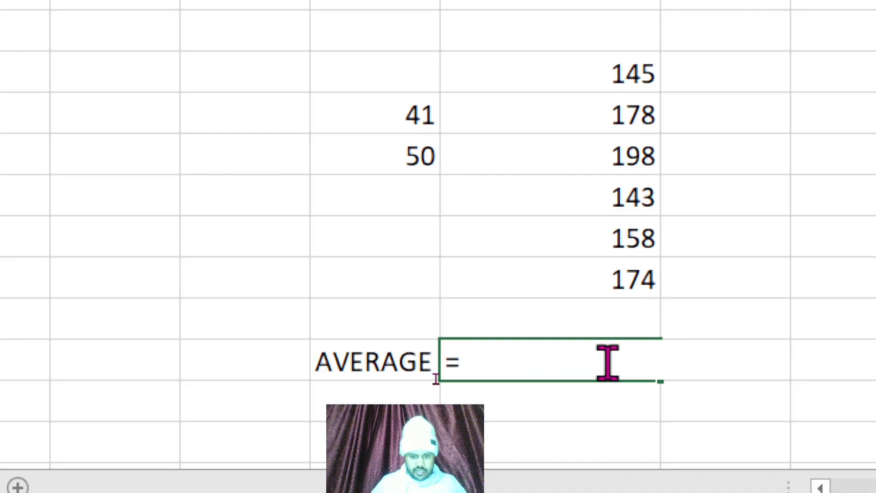
type("AVERAGE")
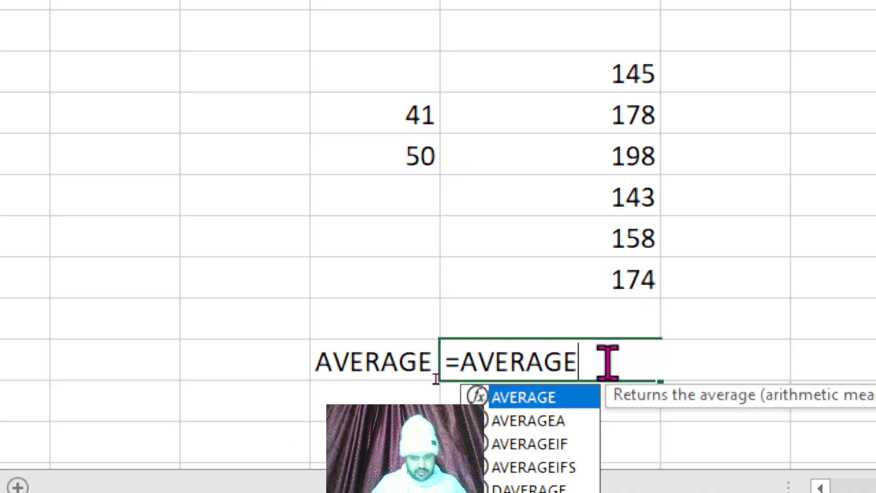
type("(")
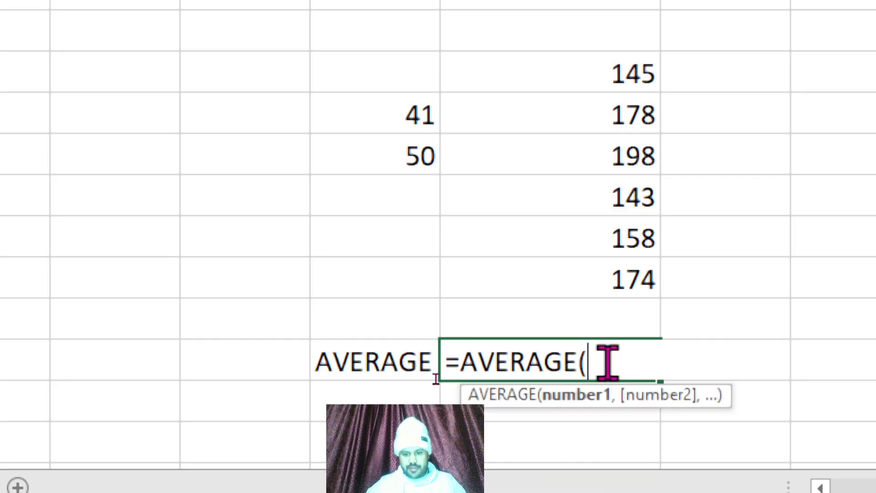
type("41")
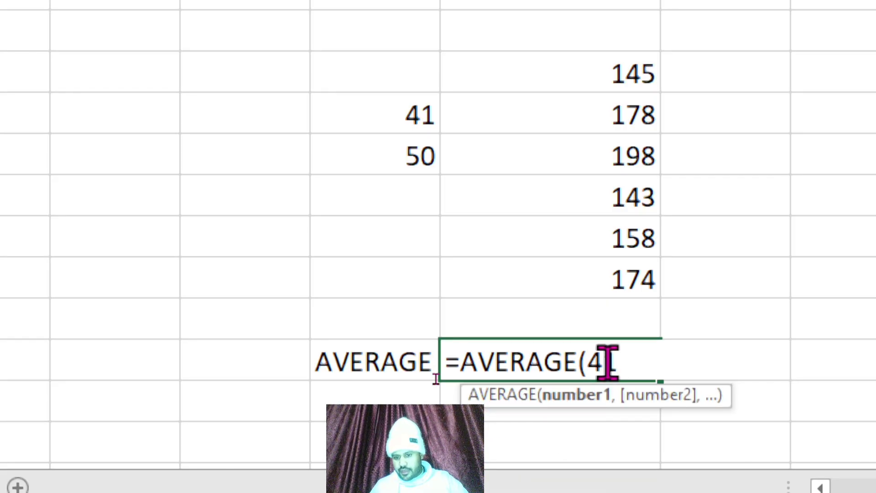
type(",5")
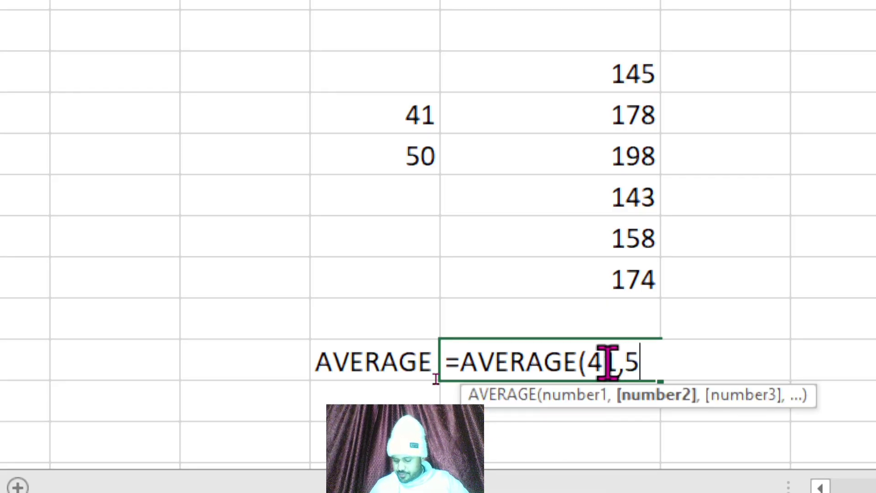
type("4,60")
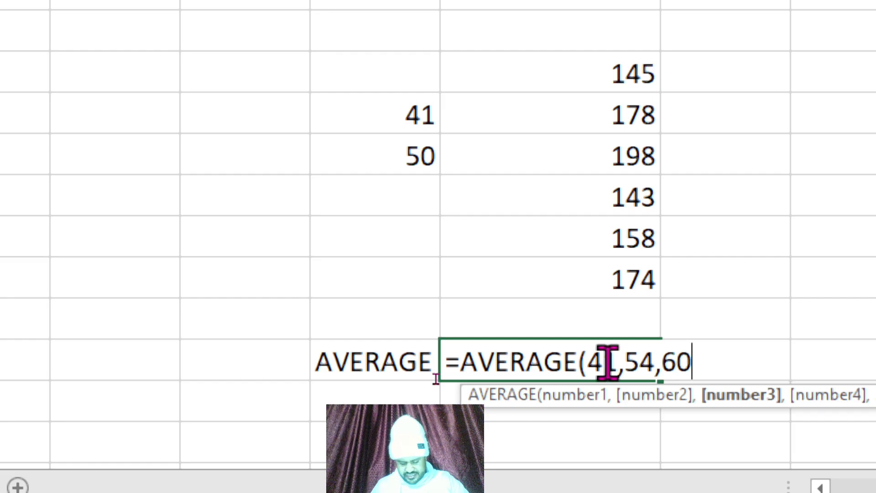
type(",70")
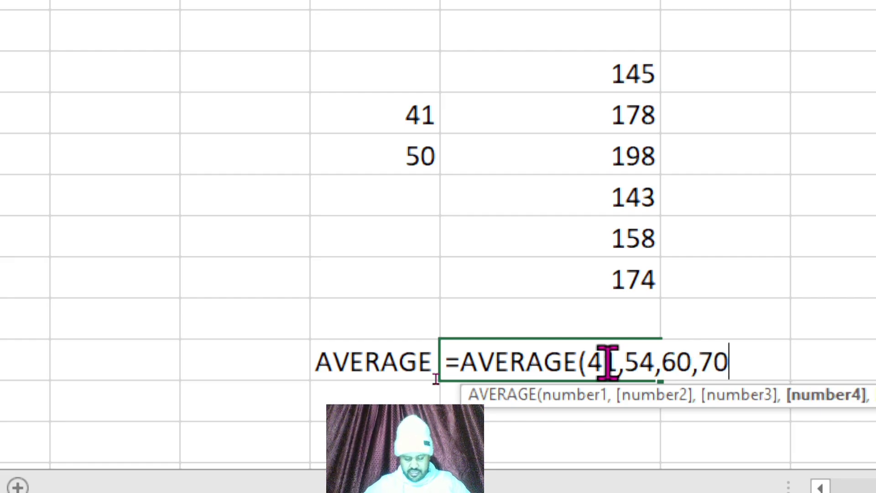
type(")")
key("Return")
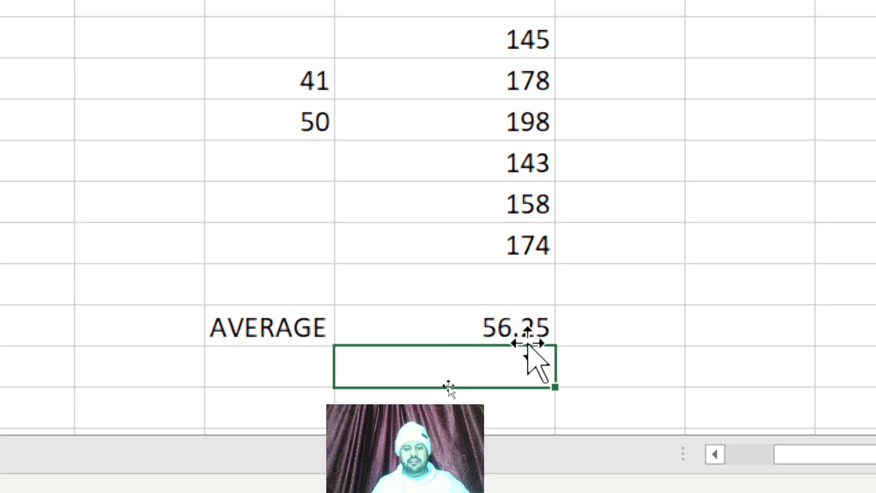
- Clear G11 and enter =AVERAGE(G4:G9) to average the list of numbers in column G
left_click(404, 326)
key("Delete")
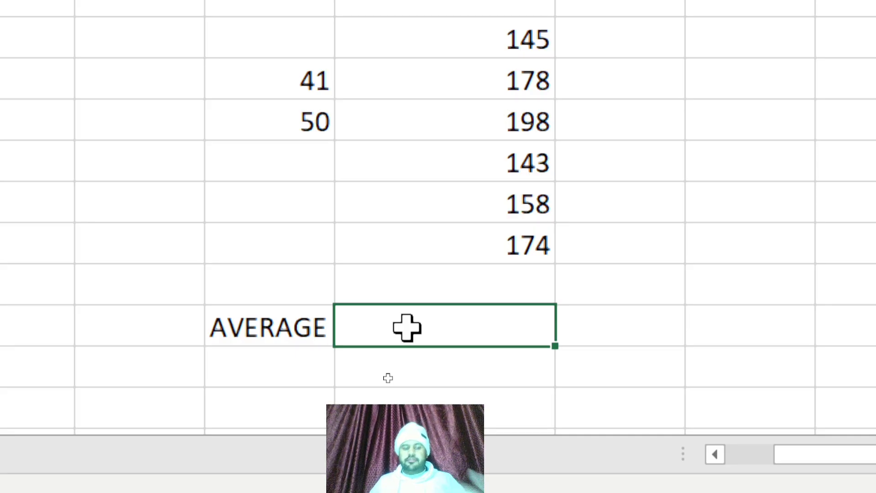
type("=")
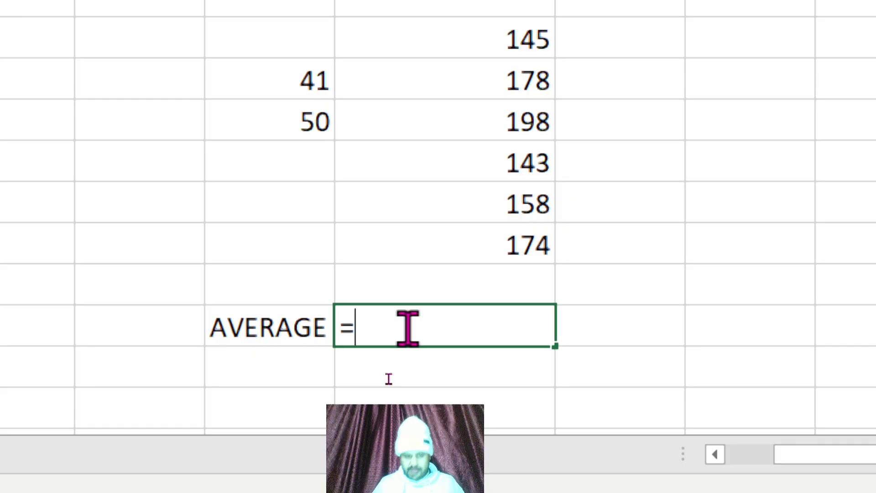
type("AVERAGE")
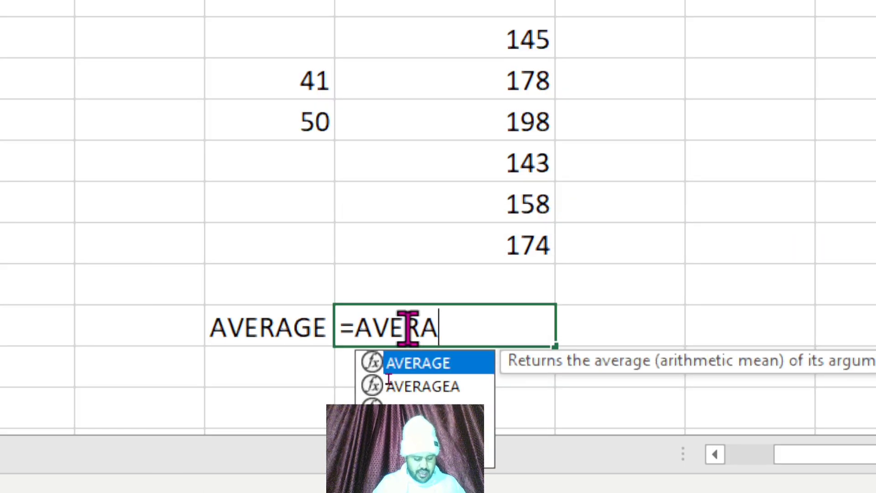
type("(")
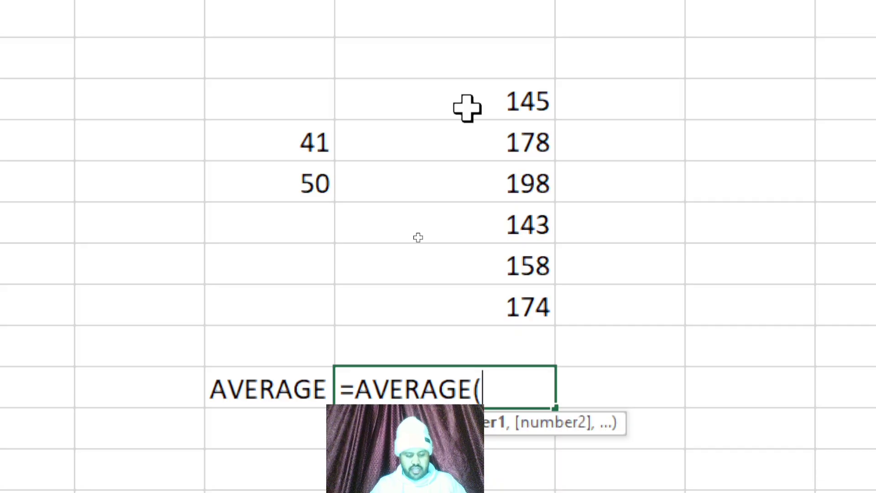
left_click_drag(468, 109, 504, 307)
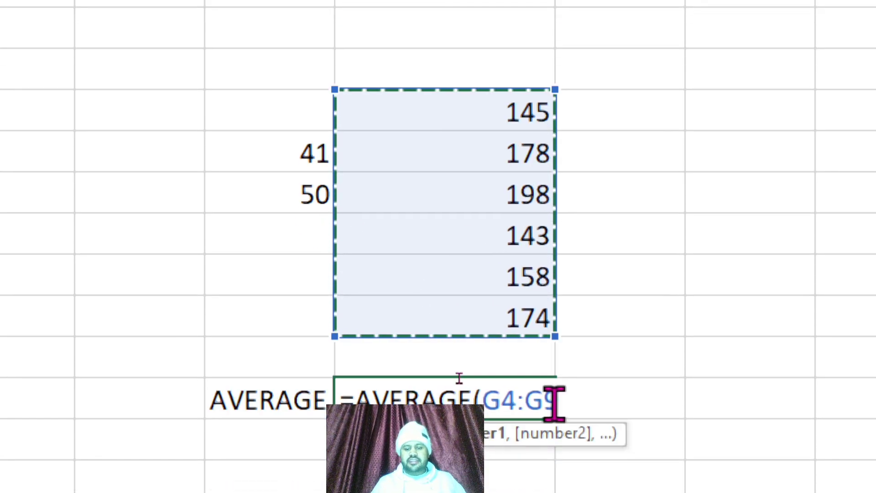
type(")")
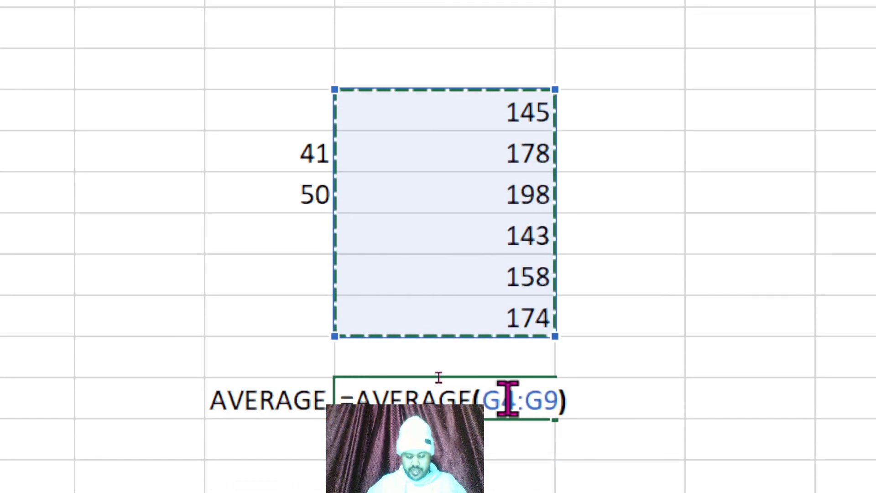
key("Return")
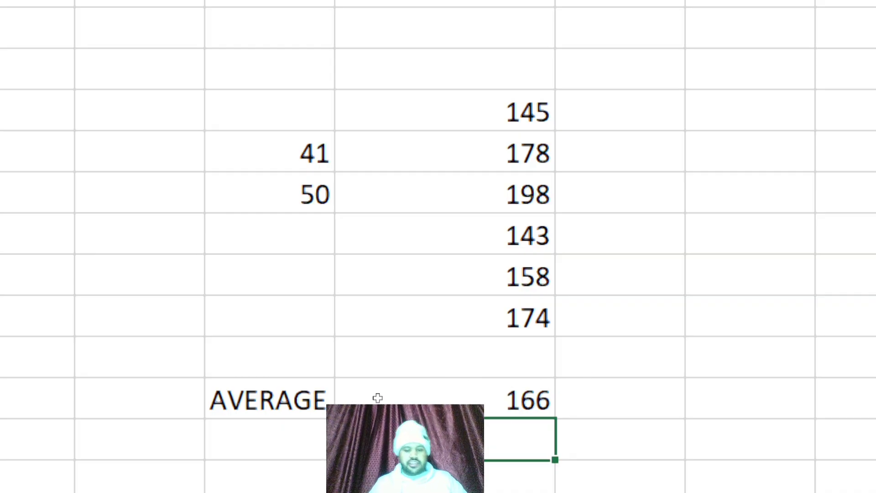
- Open the formula in G11 to examine the range it averages, and close it unchanged
double_click(385, 378)
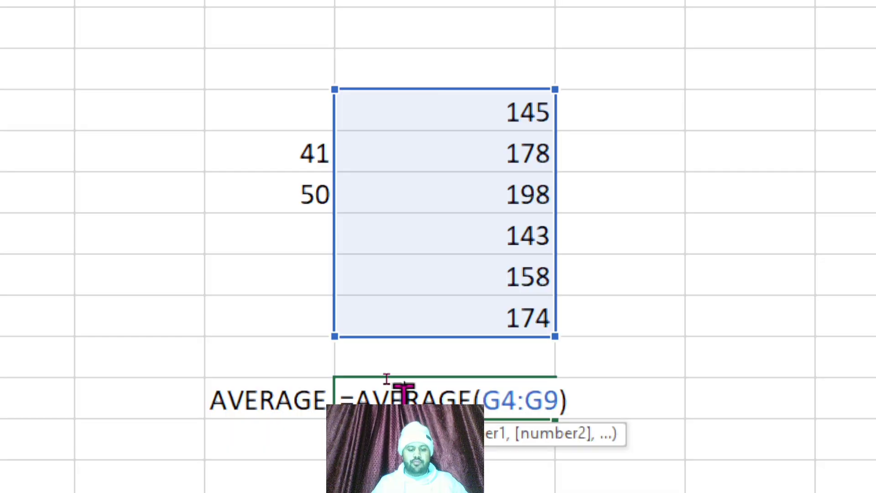
key("Return")
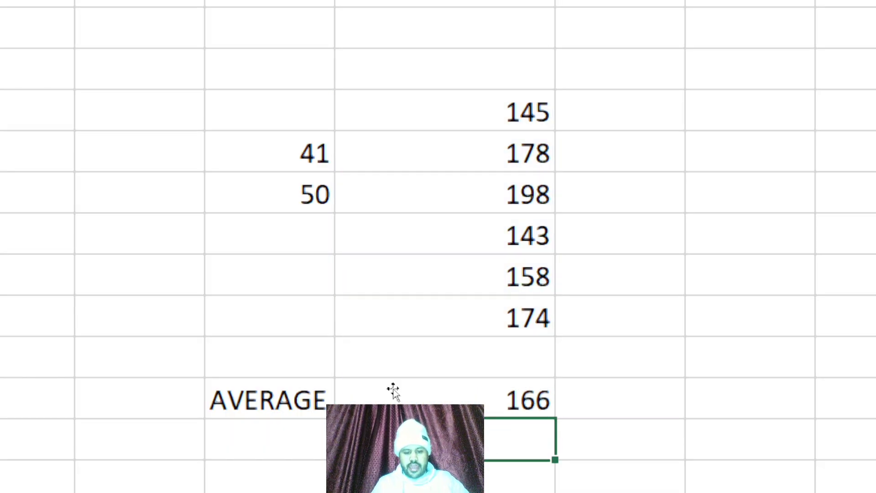
left_click(393, 382)
double_click(393, 374)
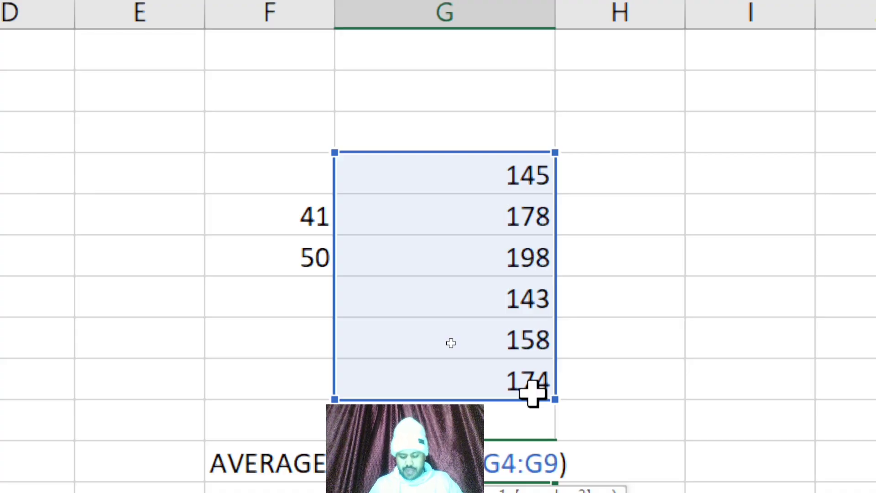
key("Return")
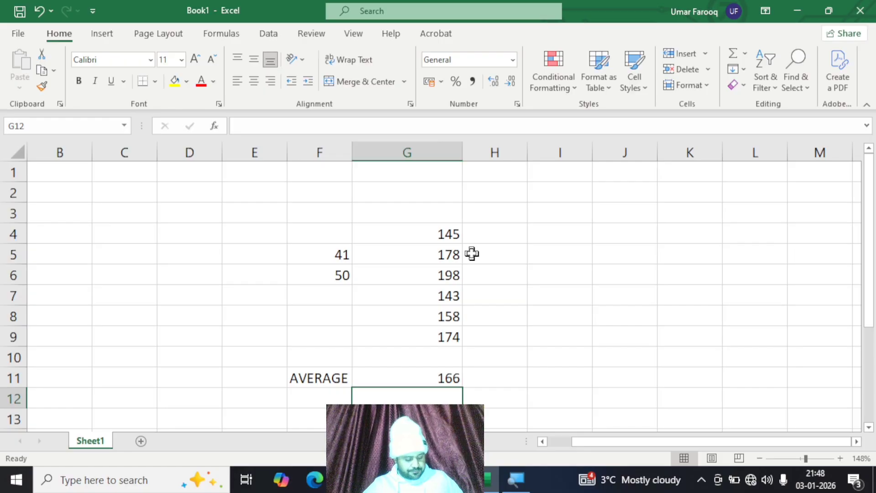
- Delete all contents of the worksheet and deselect it by selecting cell H5
key("ctrl+a")
key("Delete")
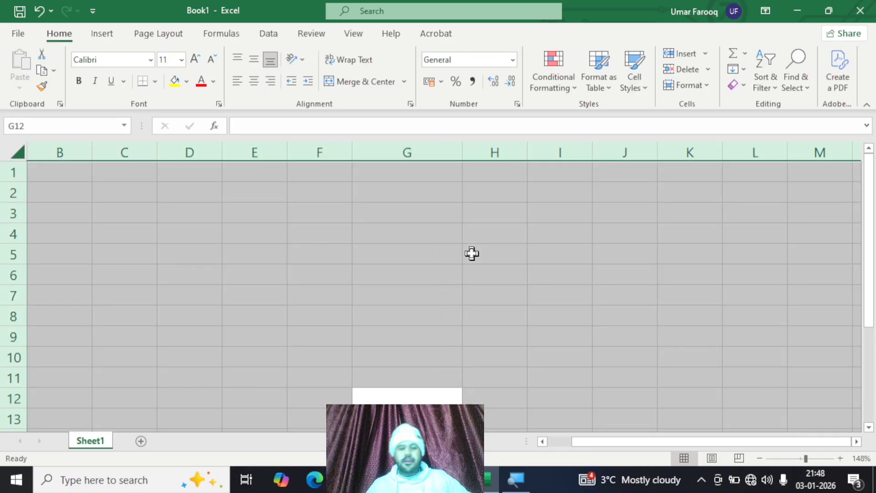
left_click(515, 259)
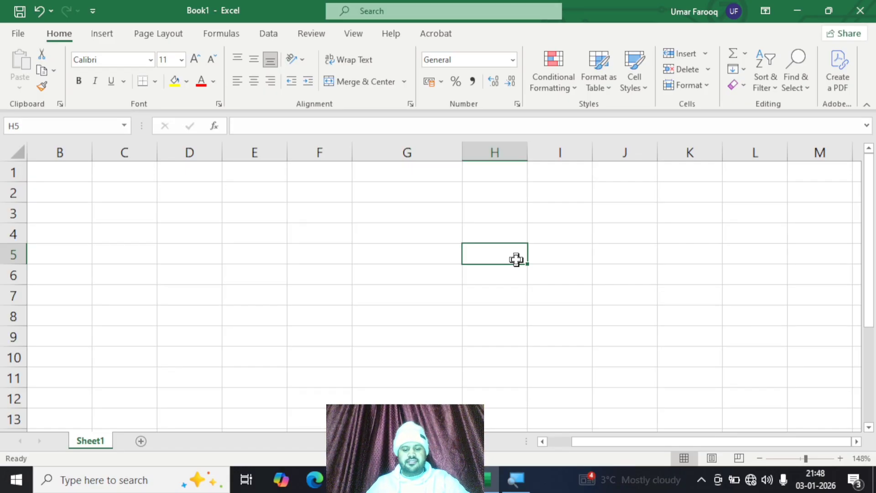
left_click(449, 479)
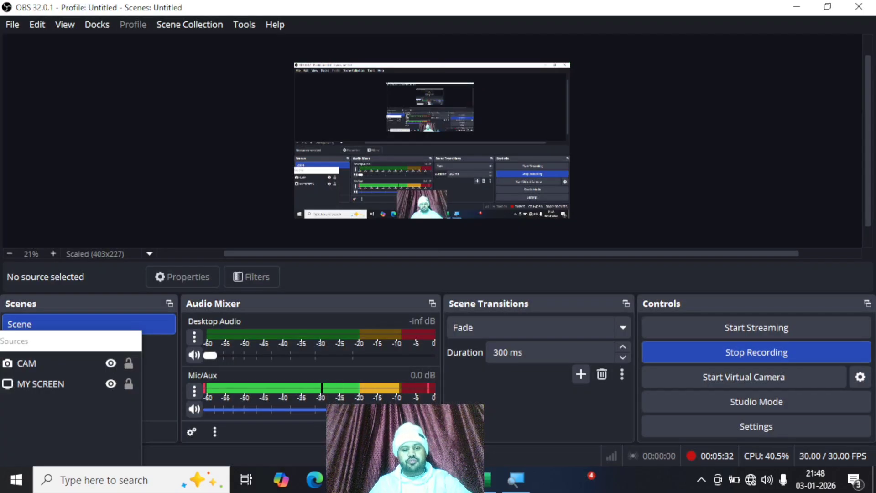